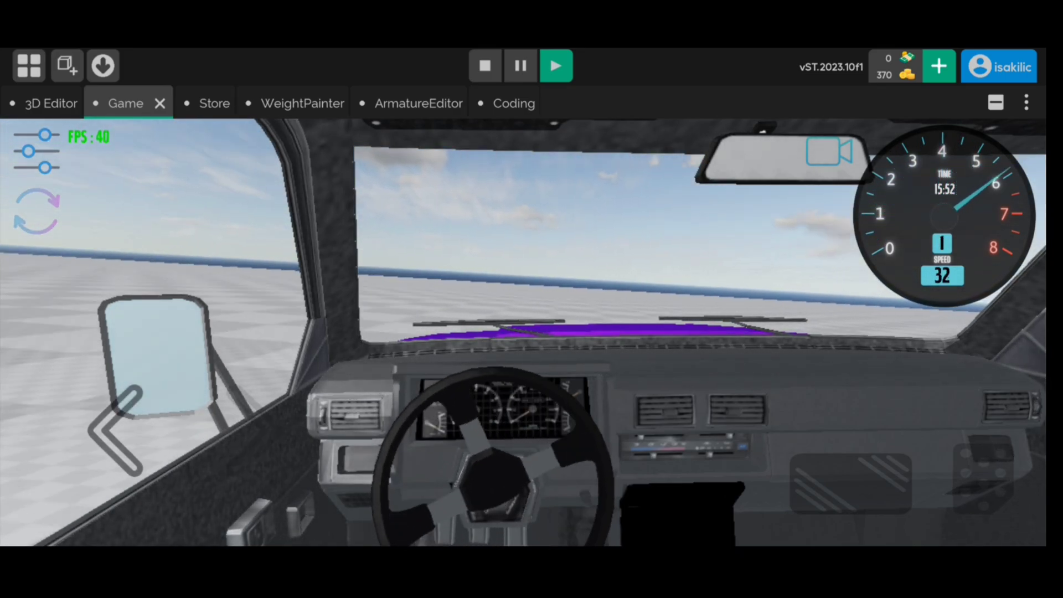
- Try the chase view, then switch the driving controls to steering-wheel mode under KONTROLLER
{"action": "left_click", "coordinate": [829, 152]}
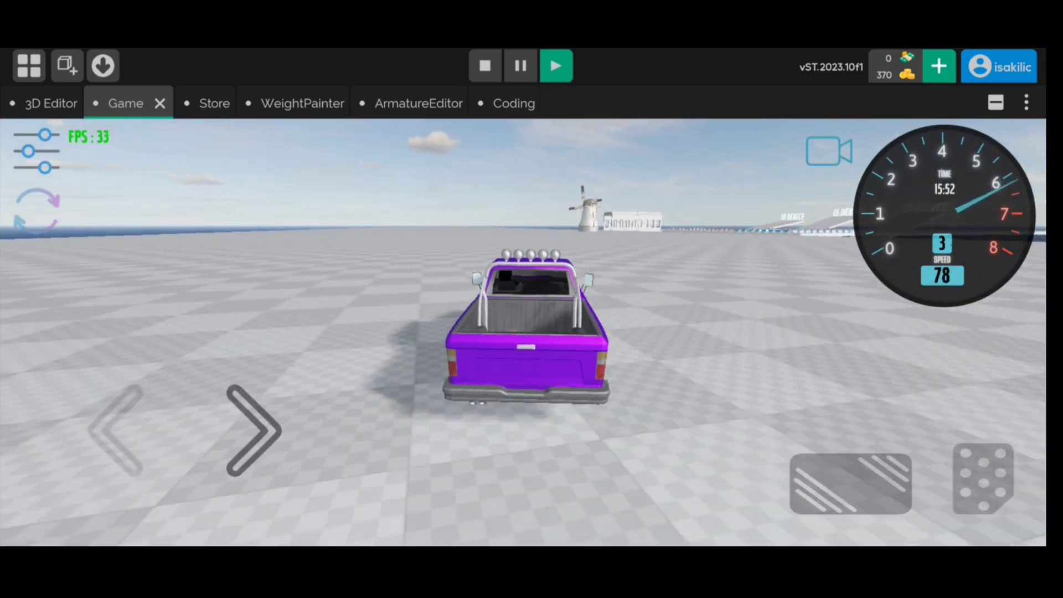
{"action": "left_click", "coordinate": [830, 150]}
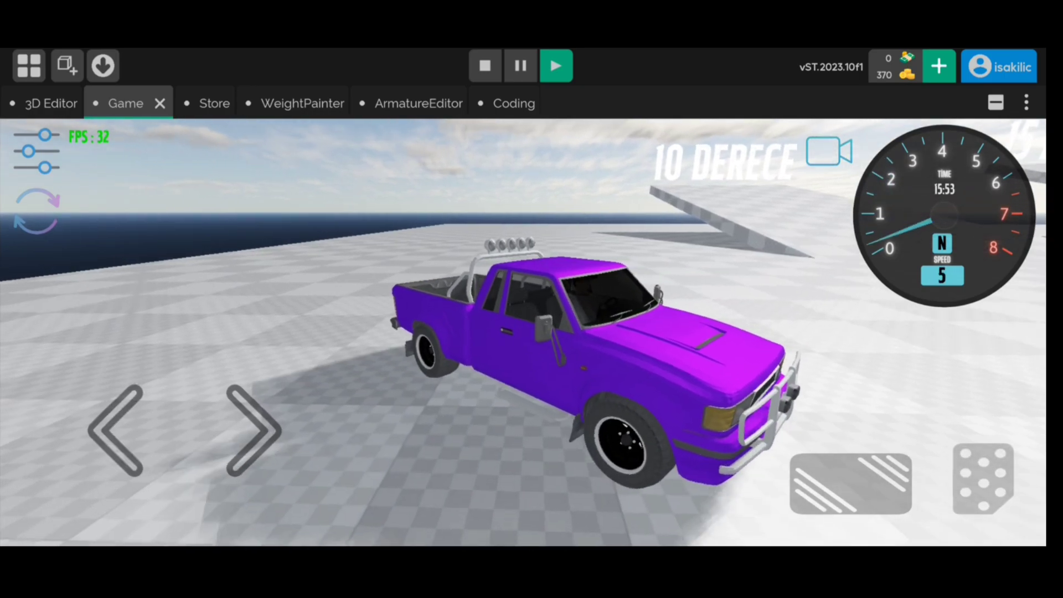
{"action": "key", "text": "Escape"}
{"action": "left_click", "coordinate": [937, 422]}
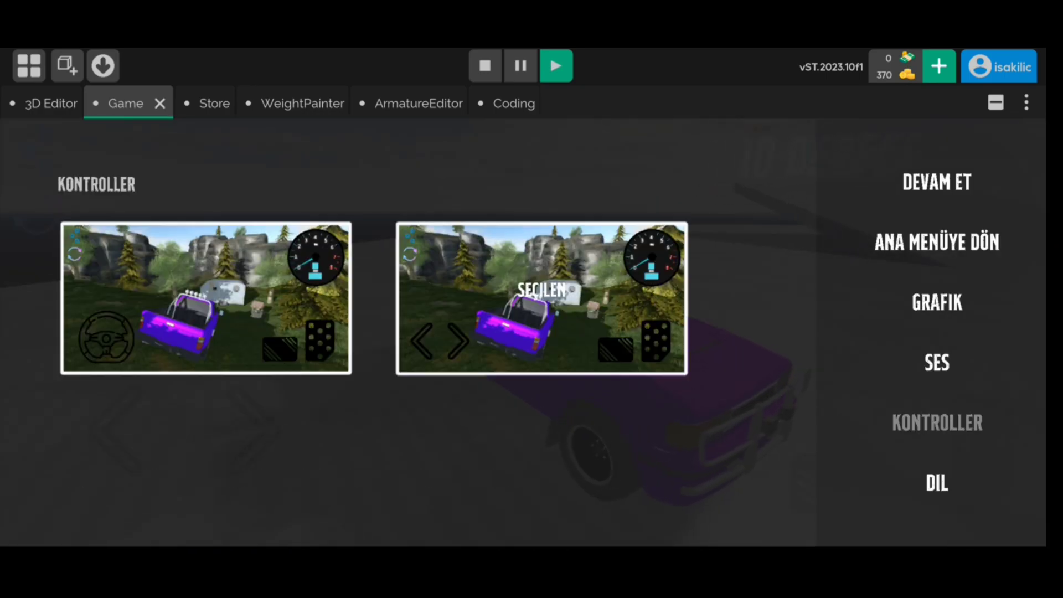
{"action": "key", "text": "Escape"}
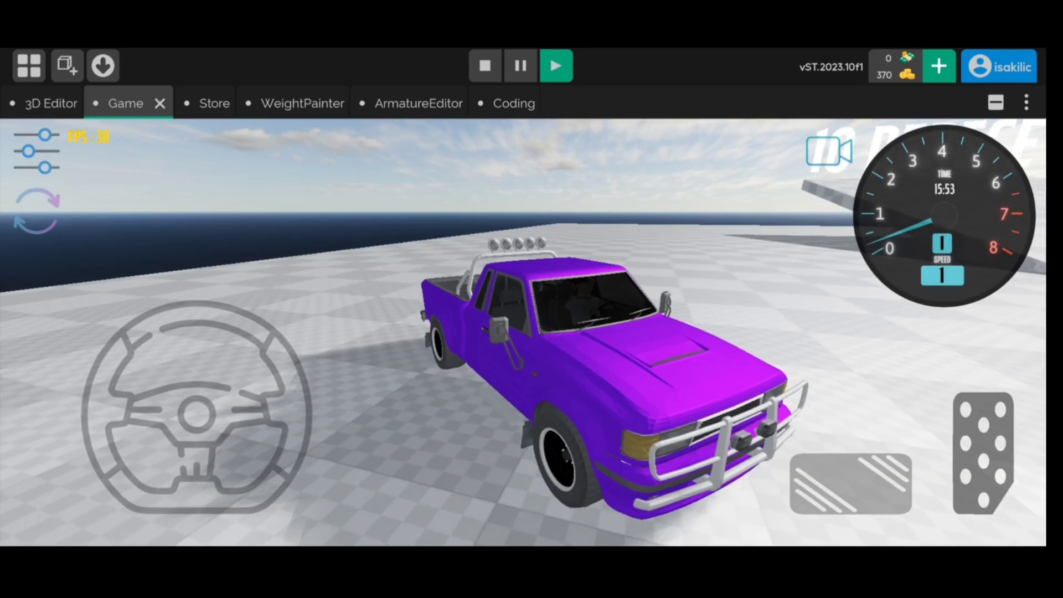
- From the cockpit view, accelerate and steer right through the arched stone building, then brake
{"action": "key", "text": "c"}
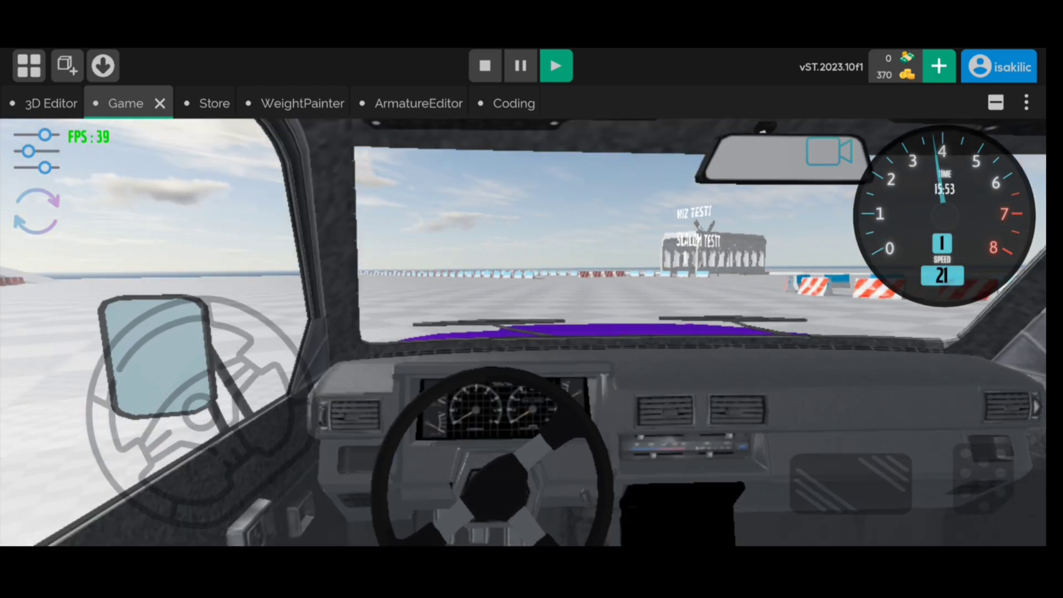
{"action": "key", "text": "w"}
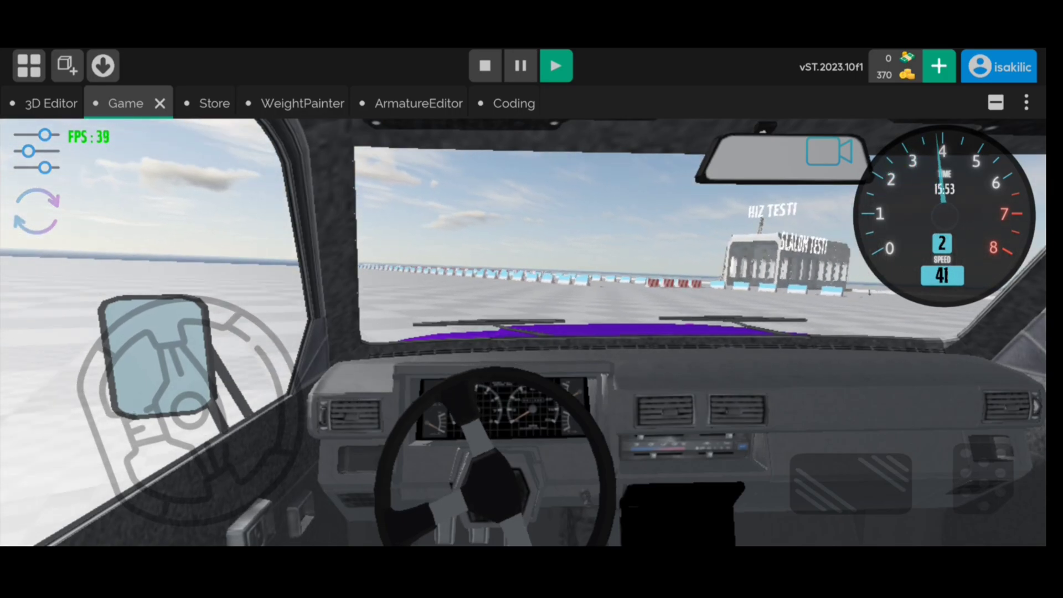
{"action": "key", "text": "w"}
{"action": "key", "text": "d"}
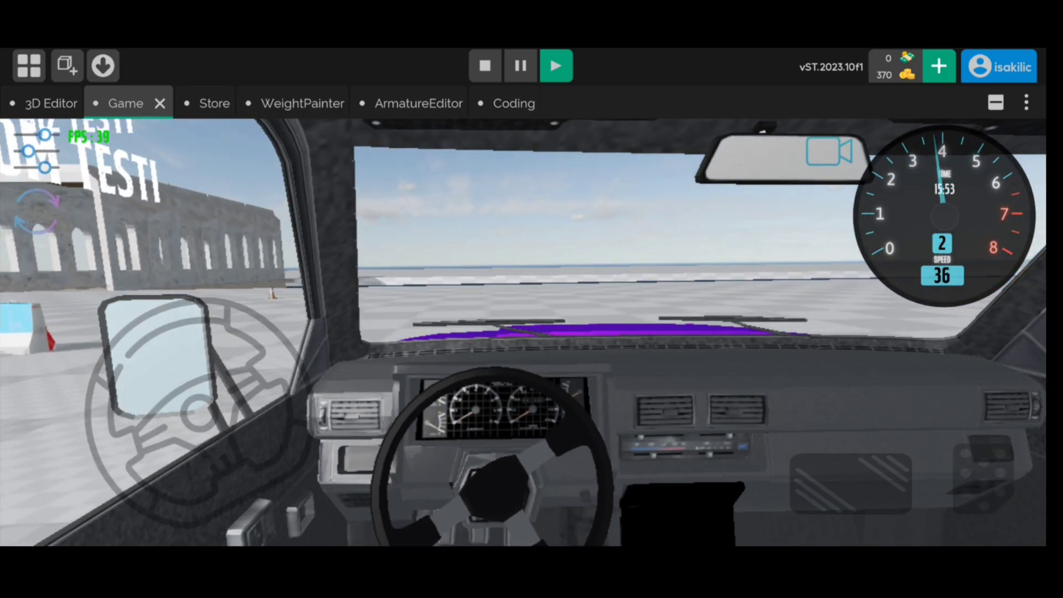
{"action": "key", "text": "d"}
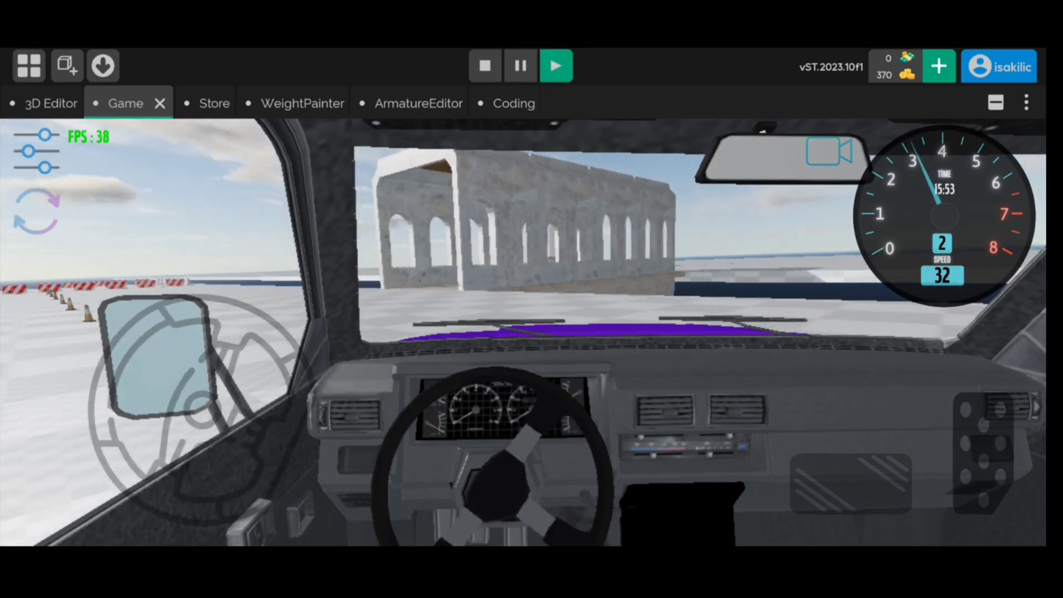
{"action": "key", "text": "w"}
{"action": "key", "text": "w"}
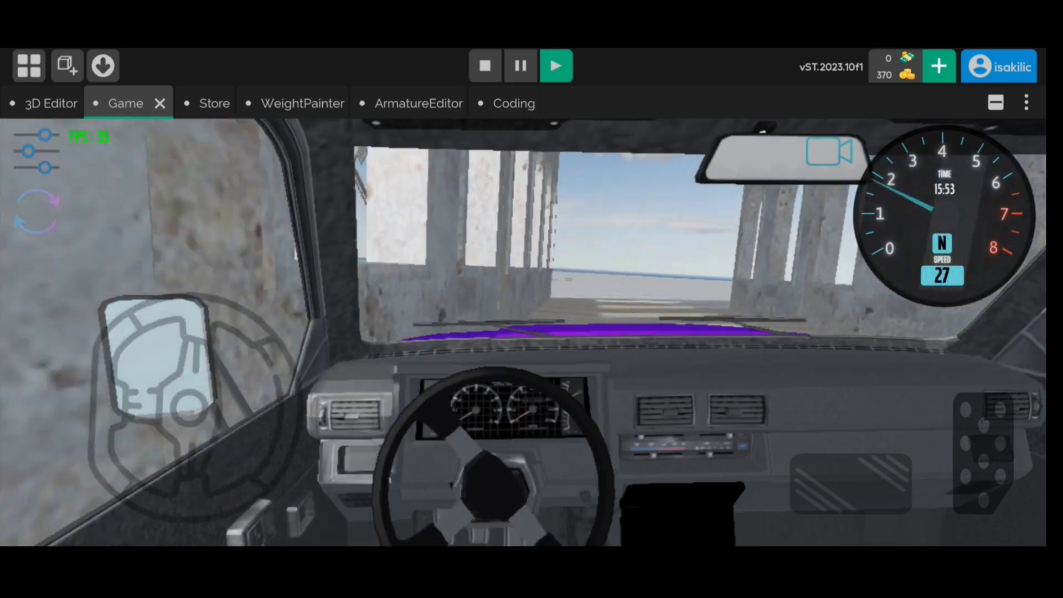
{"action": "key", "text": "w"}
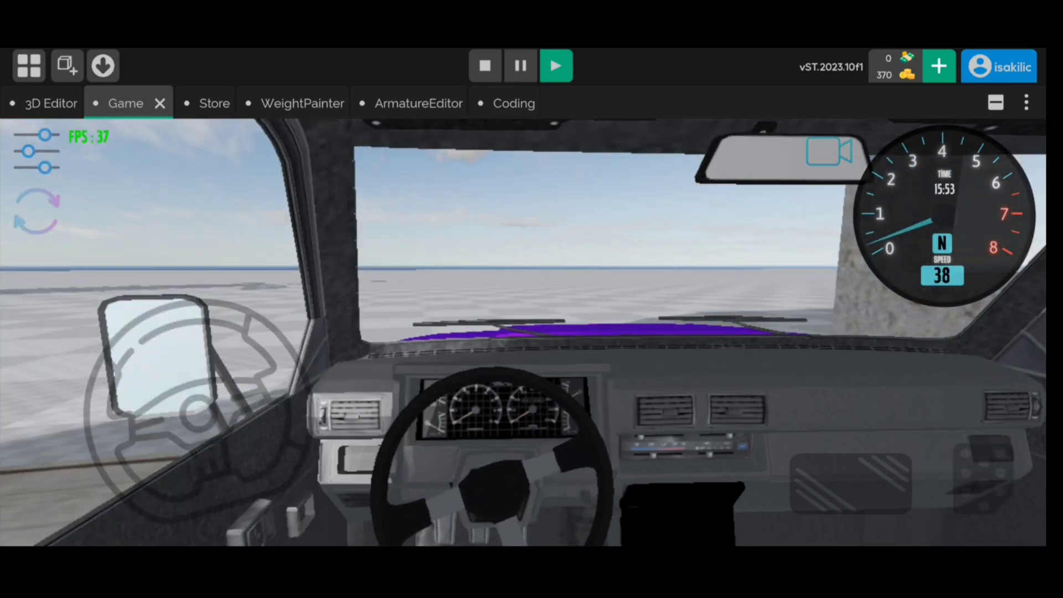
{"action": "key", "text": "s"}
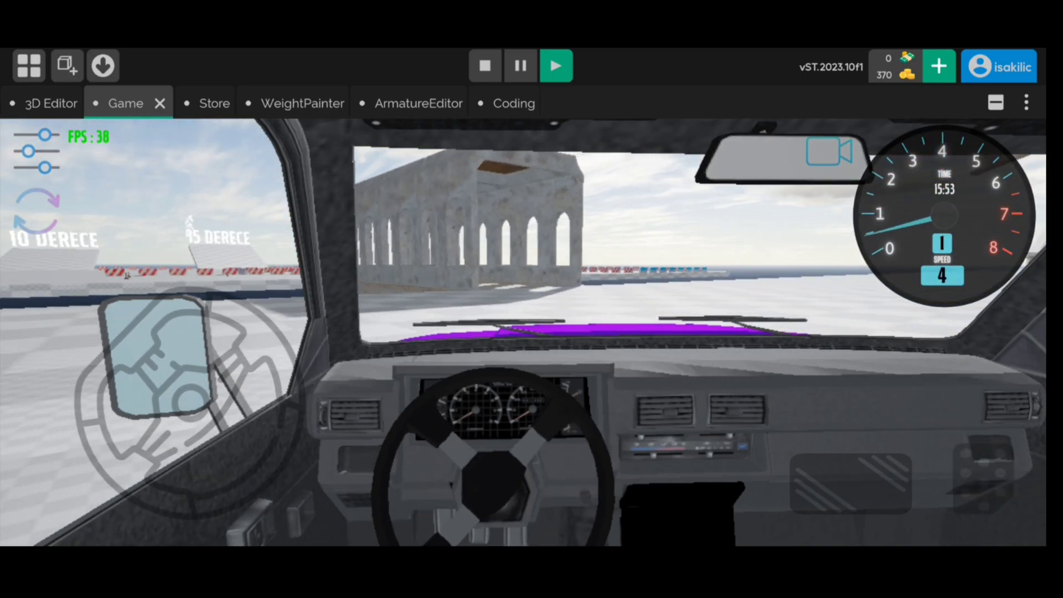
- Switch to the chase camera and accelerate straight into second gear
{"action": "key", "text": "w"}
{"action": "key", "text": "c"}
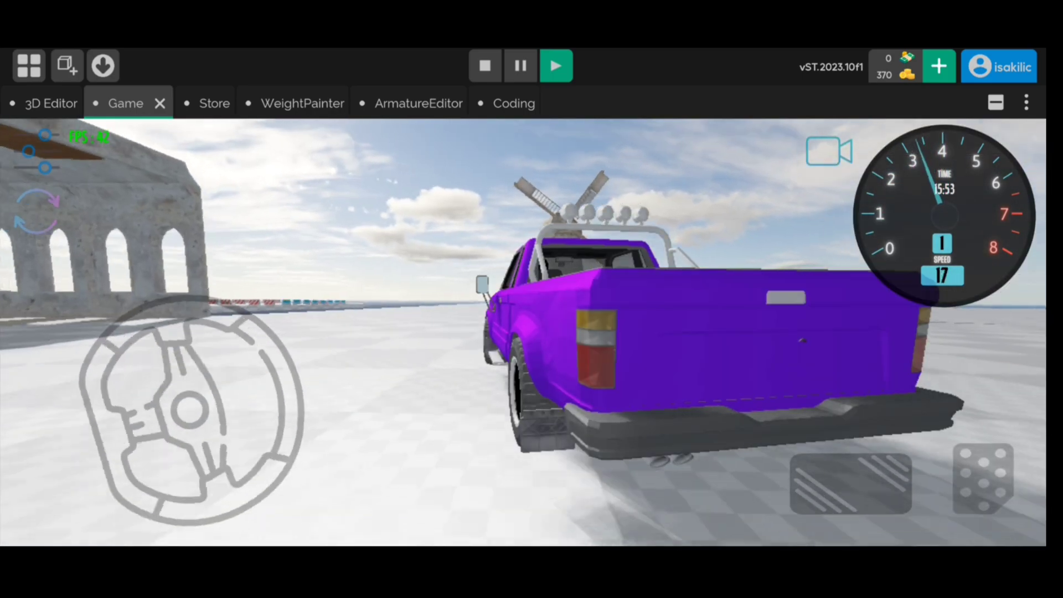
{"action": "key", "text": "w"}
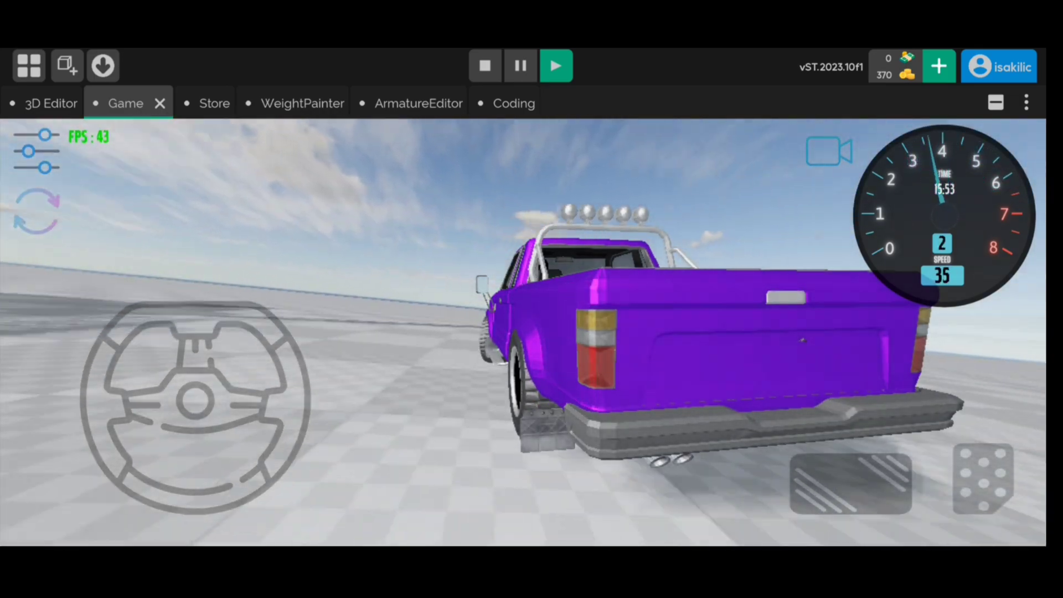
- Brake through a left turn, swing the truck around, then accelerate through a right turn
{"action": "key", "text": "s"}
{"action": "key", "text": "a"}
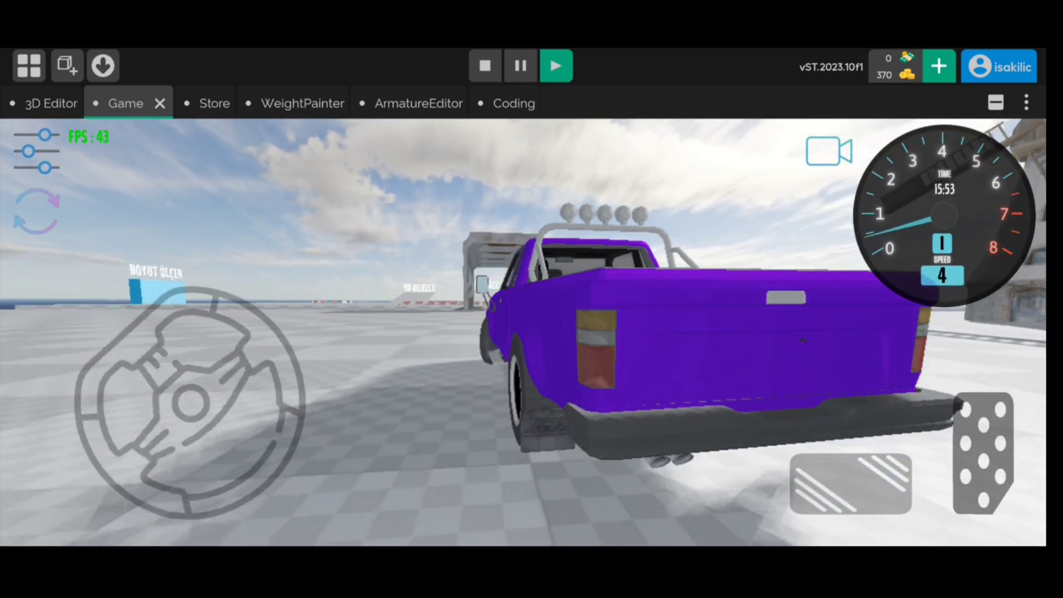
{"action": "key", "text": "w"}
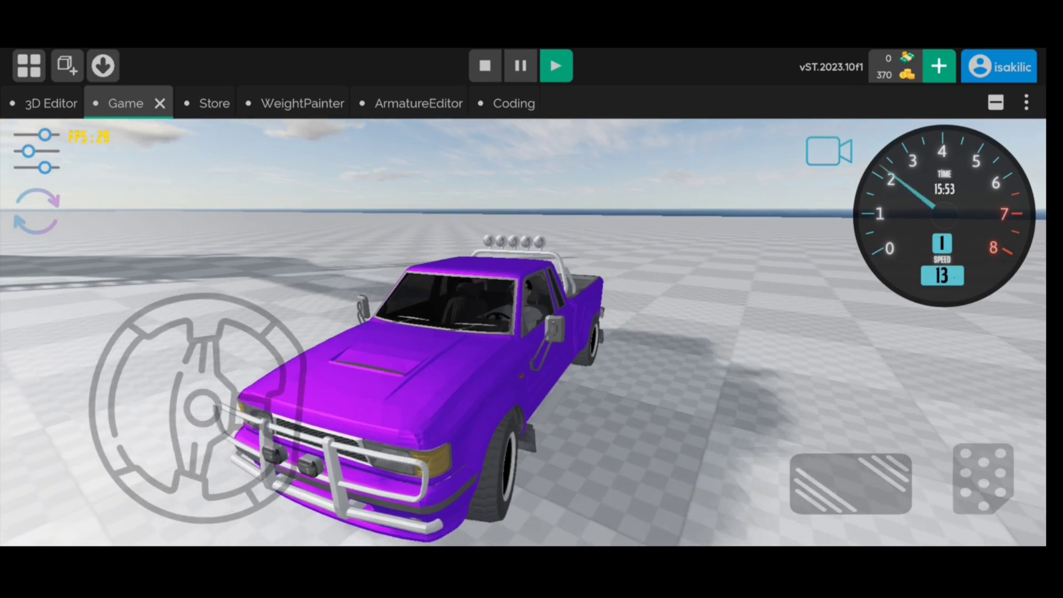
{"action": "key", "text": "w"}
{"action": "key", "text": "d"}
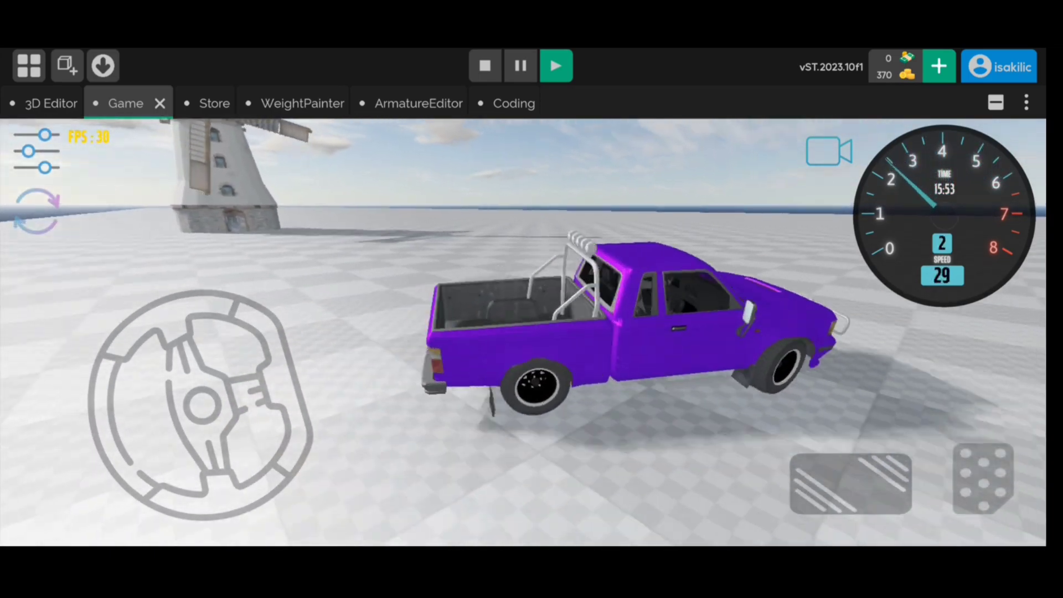